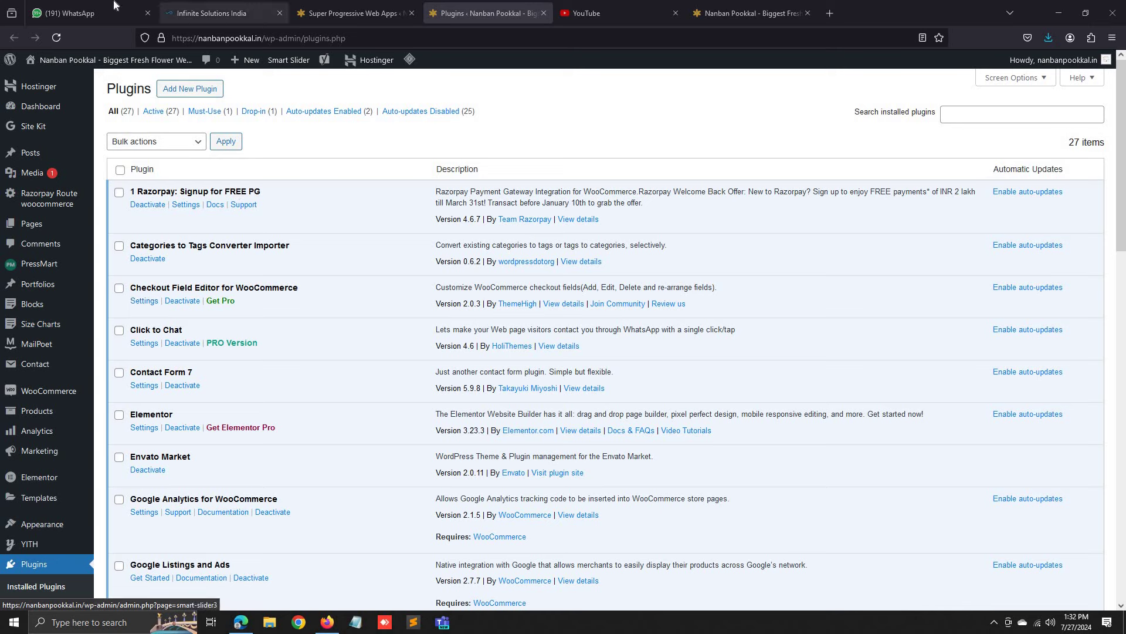
View the phone screenshot of the site's install prompt in the Nanban Pookkal WhatsApp chat, then close it
click(88, 13)
click(964, 462)
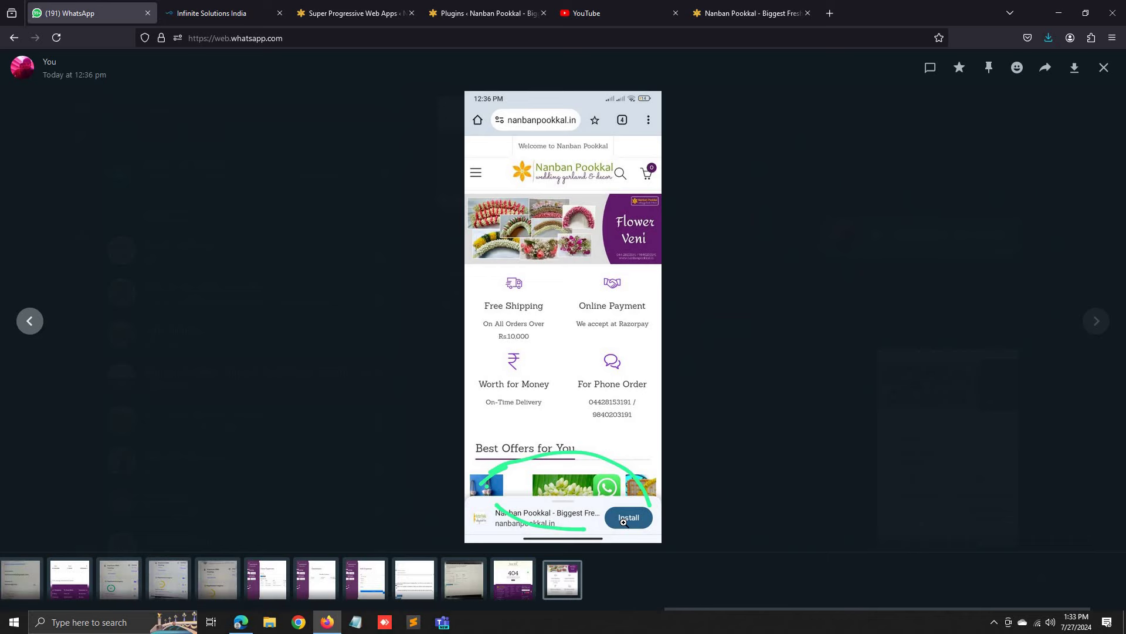
click(771, 465)
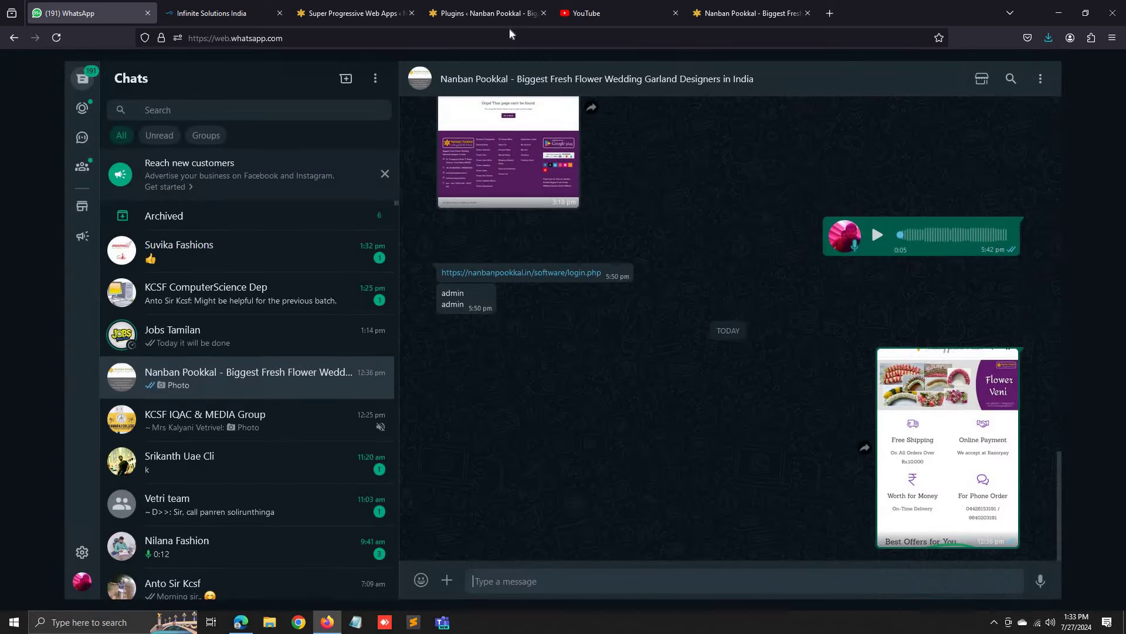
Locate the Super Progressive Web Apps plugin by SuperPWA in the site's installed plugins list
click(519, 15)
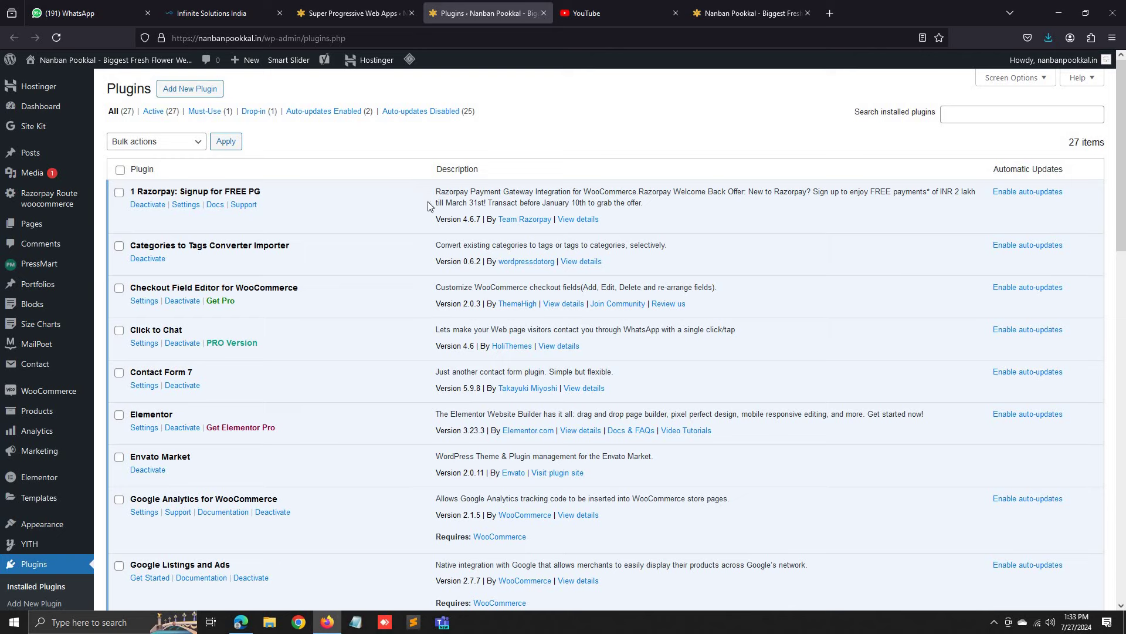
scroll(420, 360, down, 9)
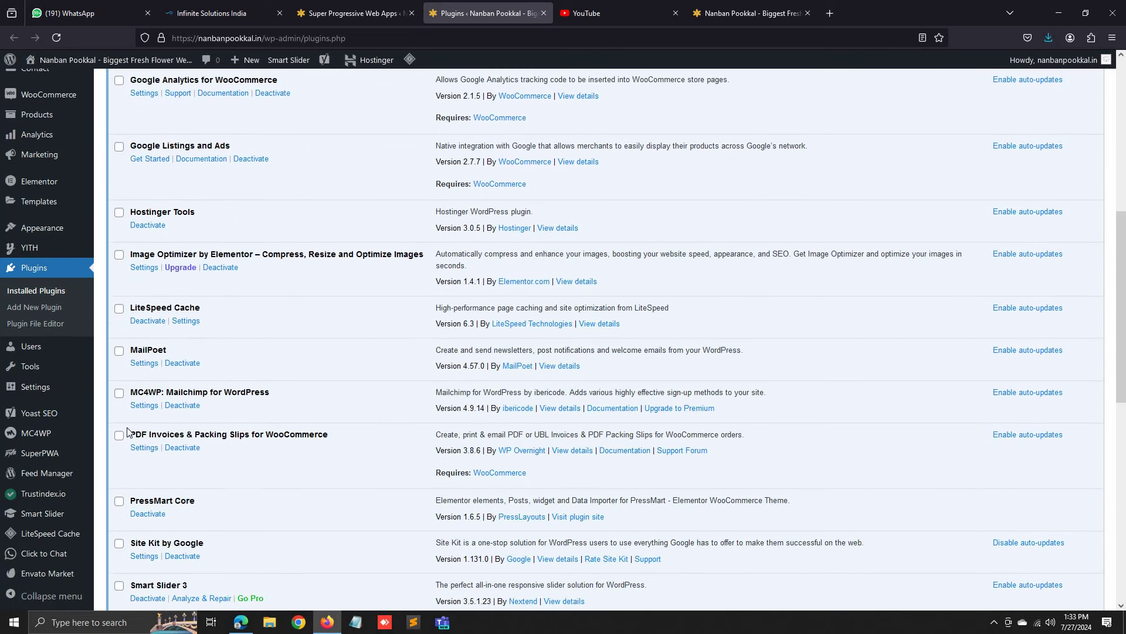
scroll(170, 537, down, 2)
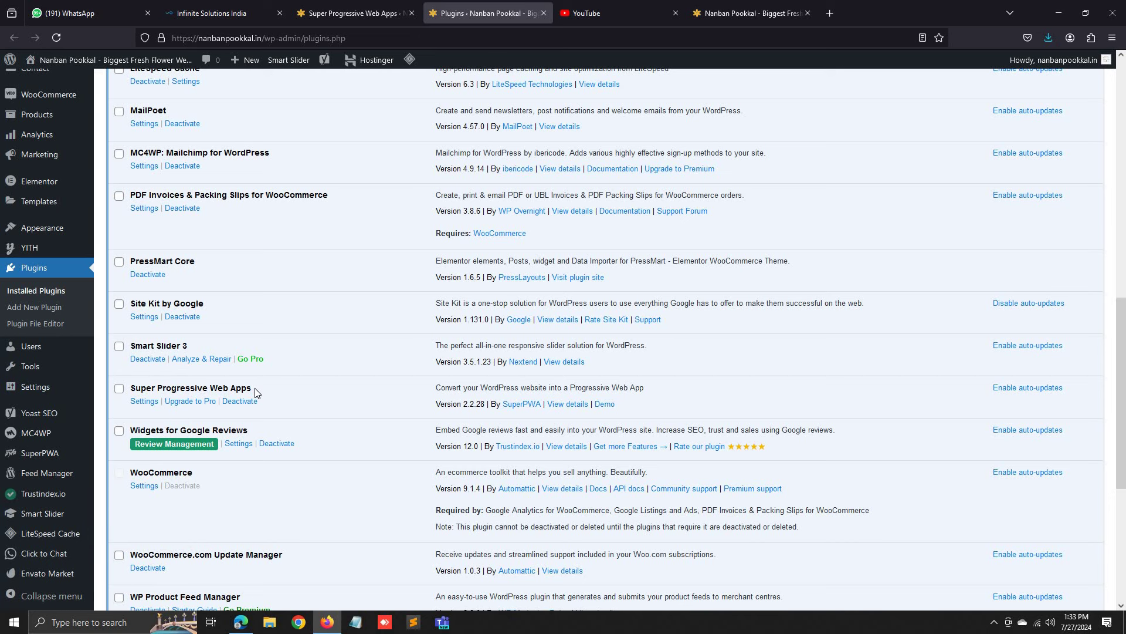
drag(255, 393, 134, 388)
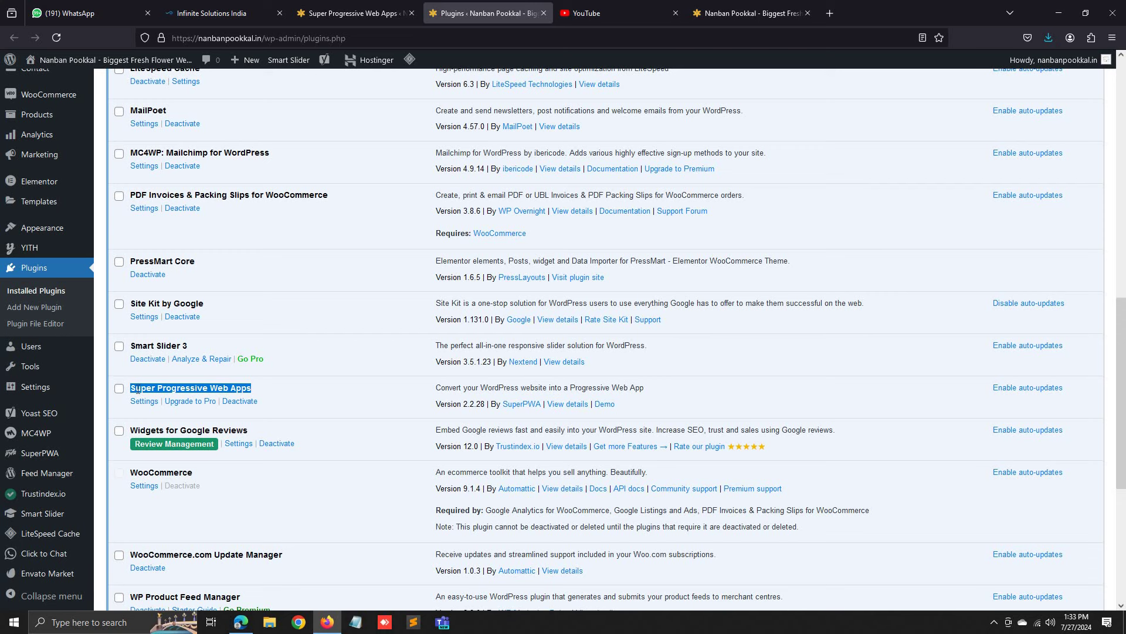
click(136, 391)
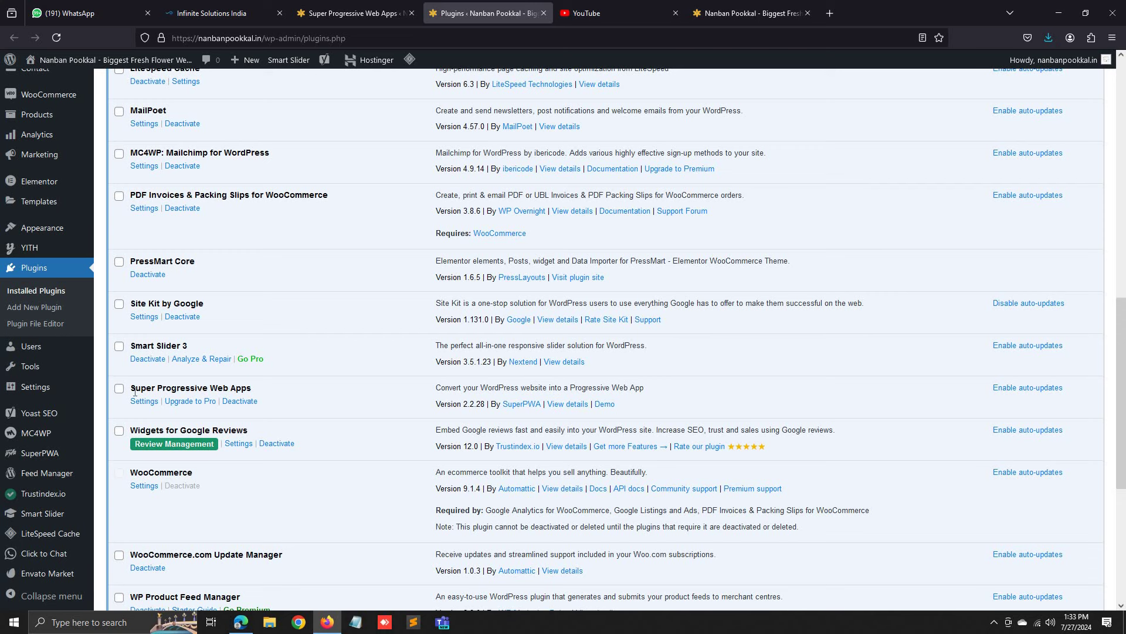
drag(132, 390, 258, 390)
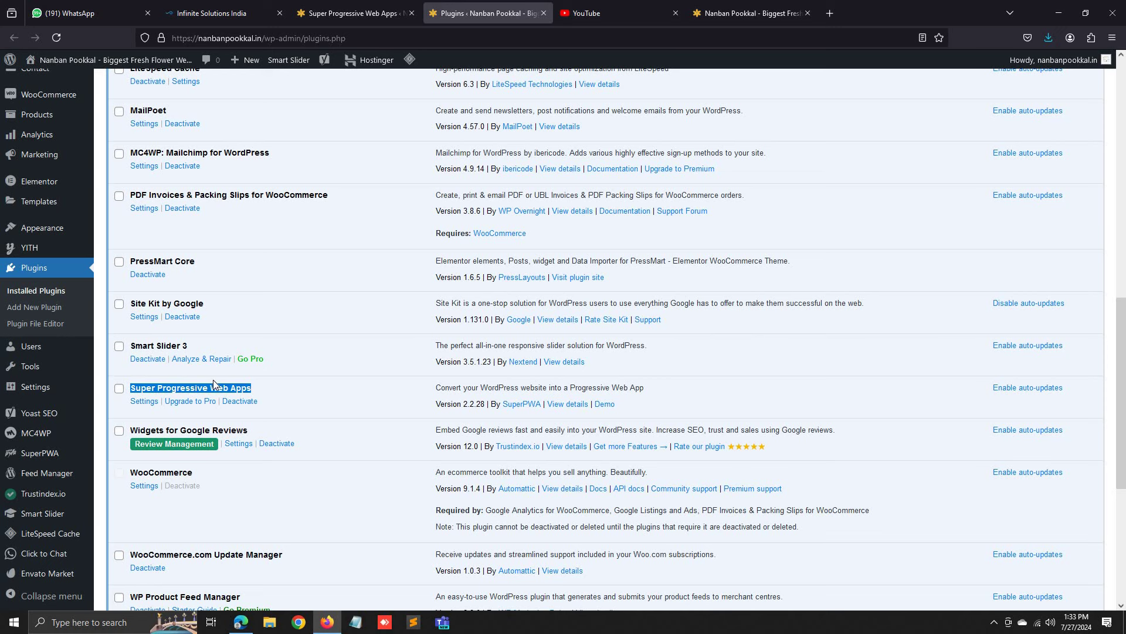
click(511, 415)
drag(511, 414, 541, 416)
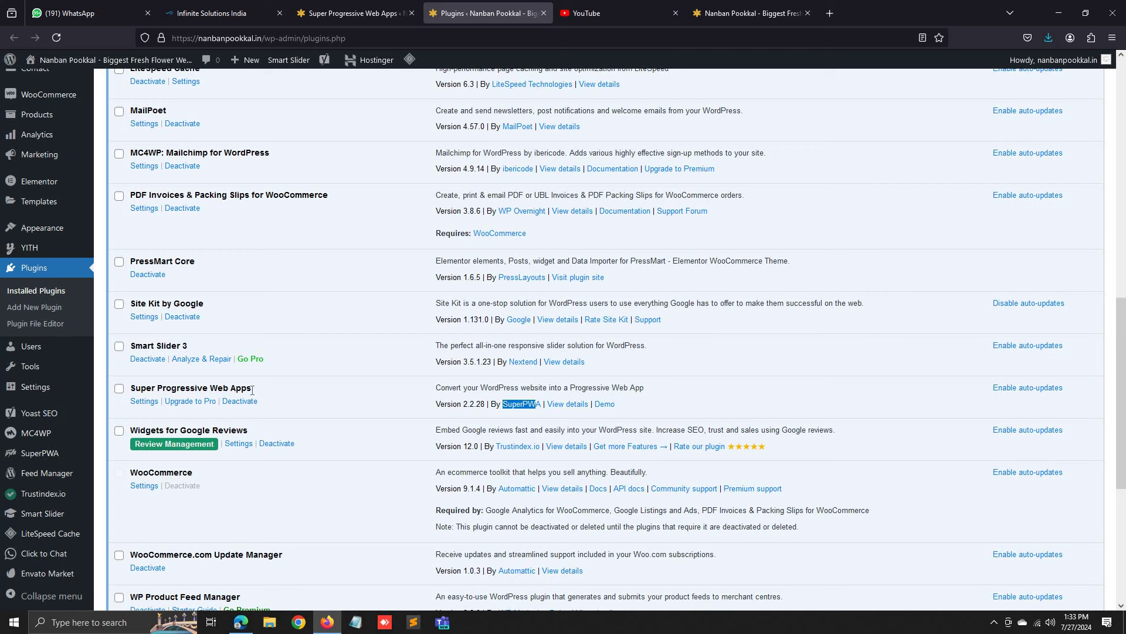
drag(540, 417, 507, 415)
Open the Super Progressive Web Apps settings page and inspect the end of the Application Icon URL
click(352, 13)
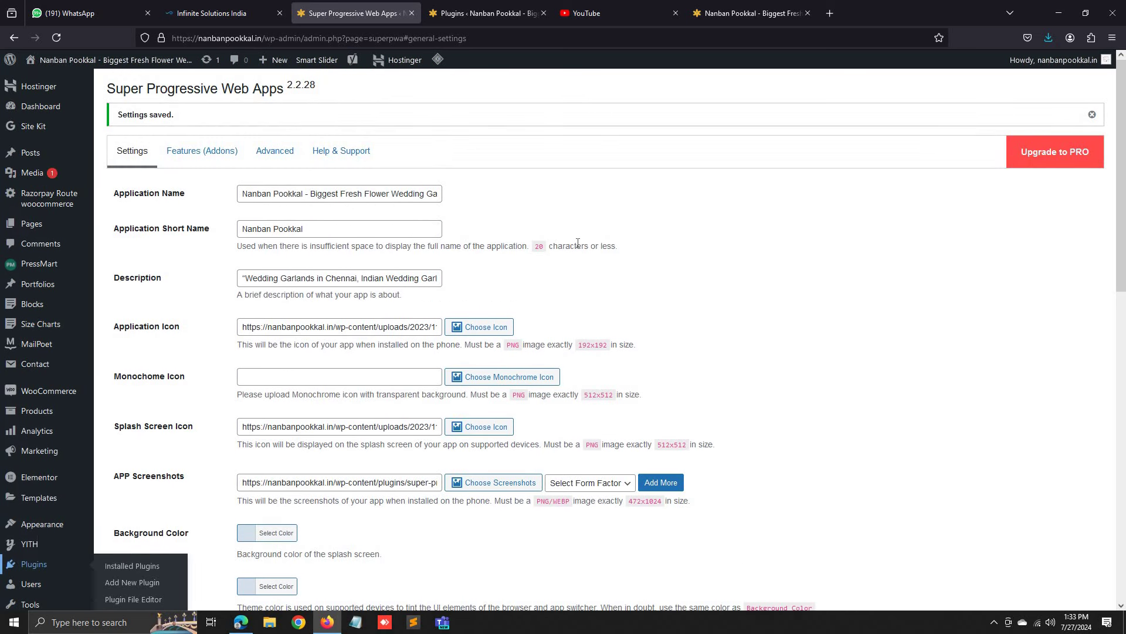
click(435, 332)
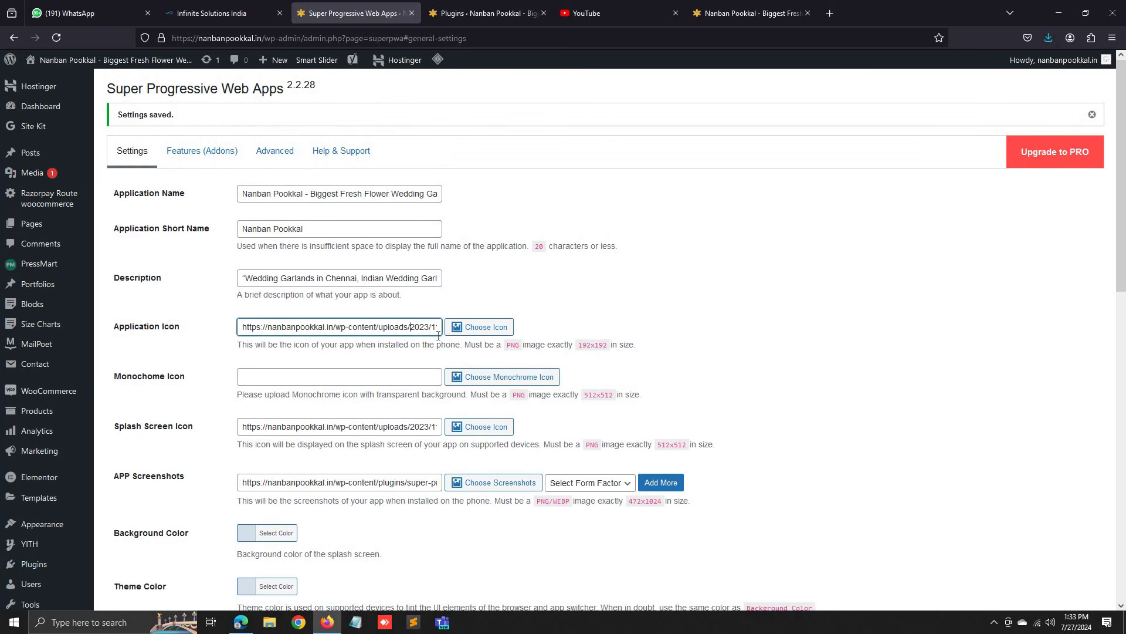
drag(429, 331, 403, 332)
click(266, 340)
click(403, 332)
click(437, 328)
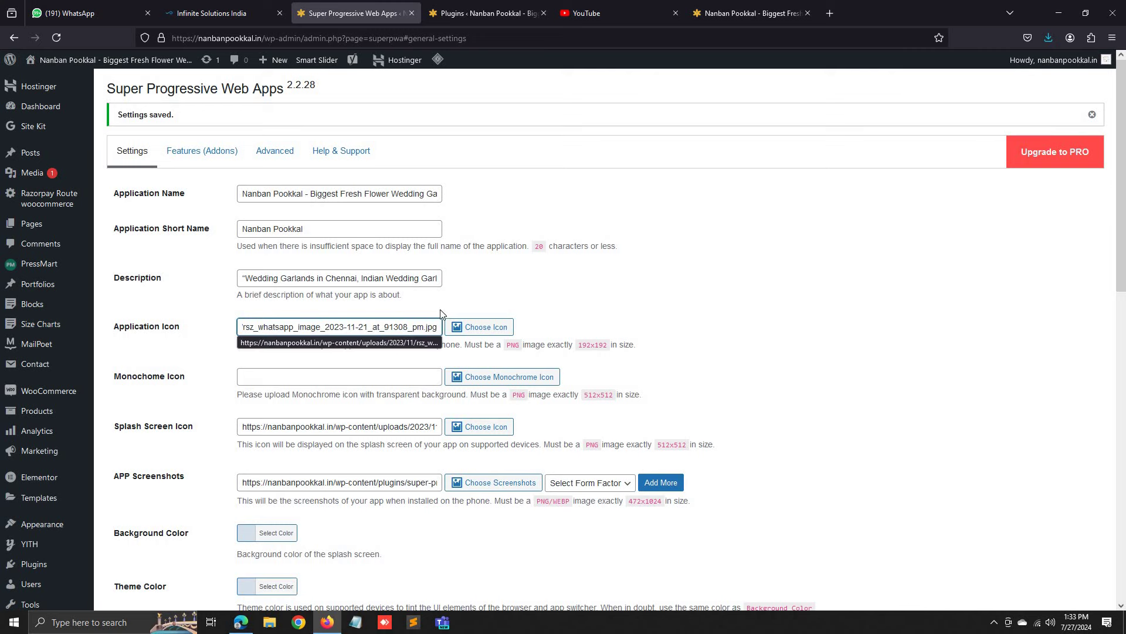
Open the Nanban Pookkal site's header logo image in a separate browser tab and check its full URL
click(748, 13)
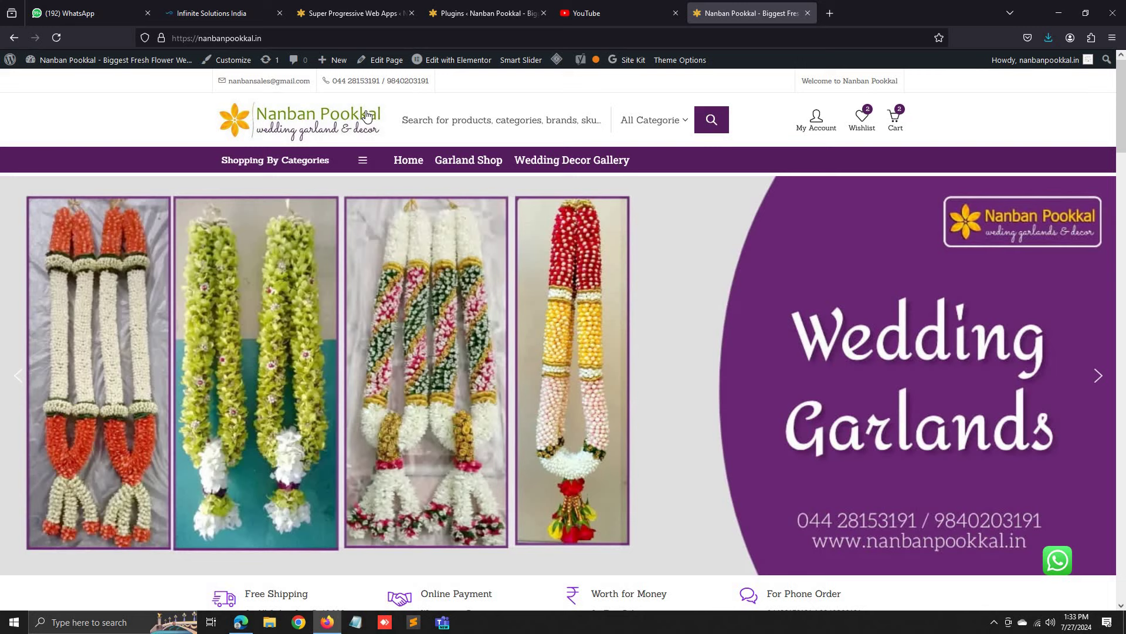
right_click(296, 114)
click(364, 273)
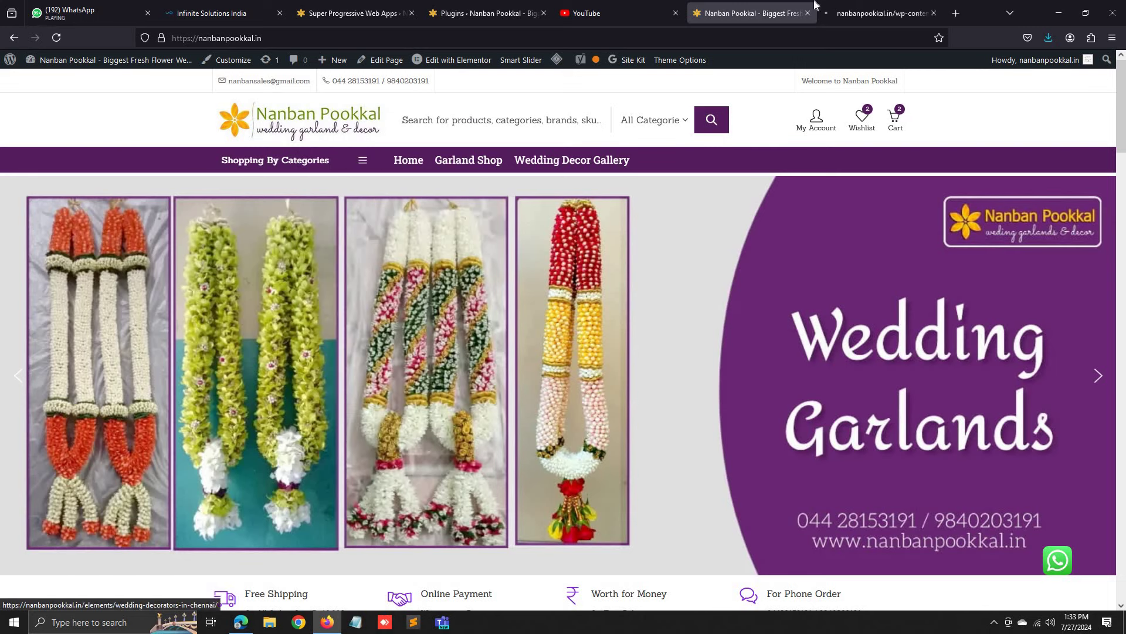
click(865, 5)
click(684, 35)
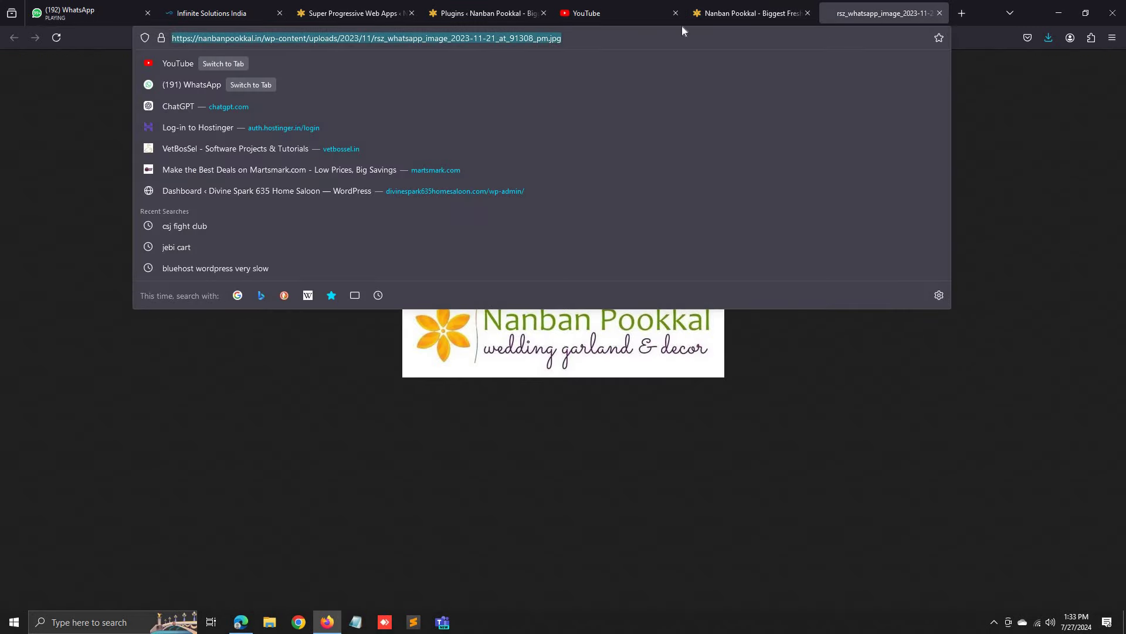
click(487, 13)
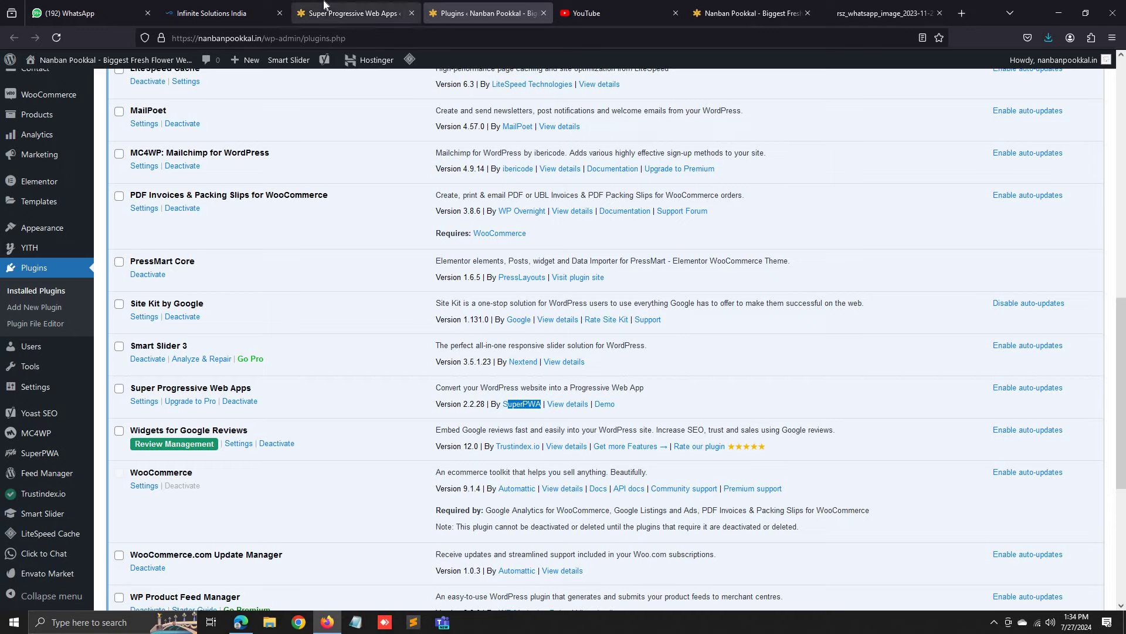
Open the Start Page choices in the Super Progressive Web Apps settings and check the WhatsApp screenshot and live homepage for reference
click(355, 13)
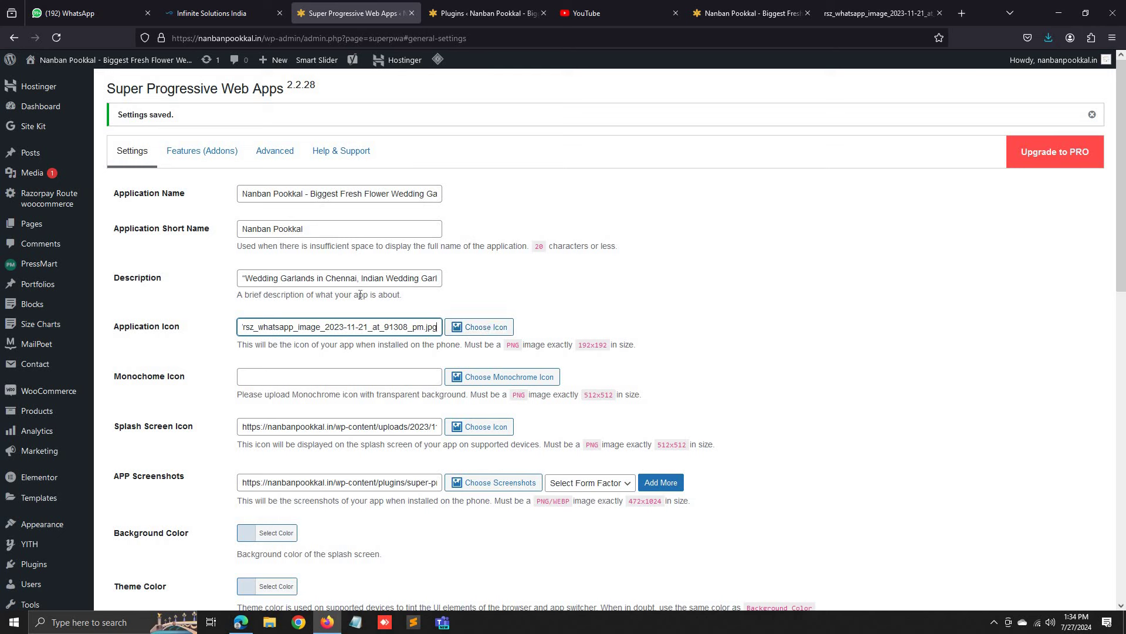
scroll(574, 393, down, 4)
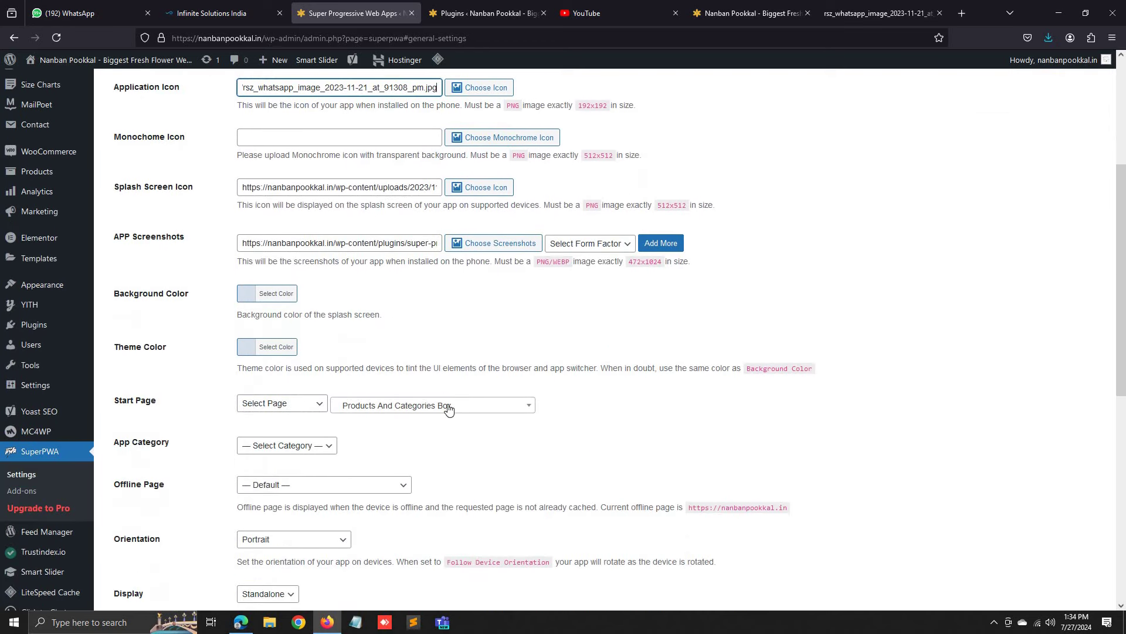
click(506, 408)
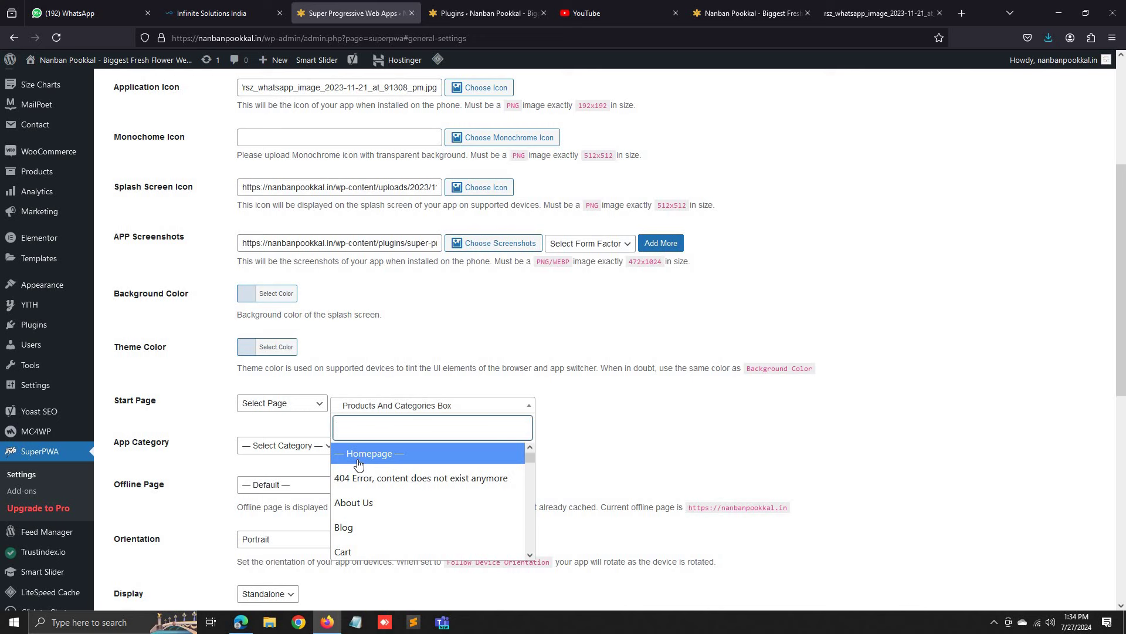
click(88, 13)
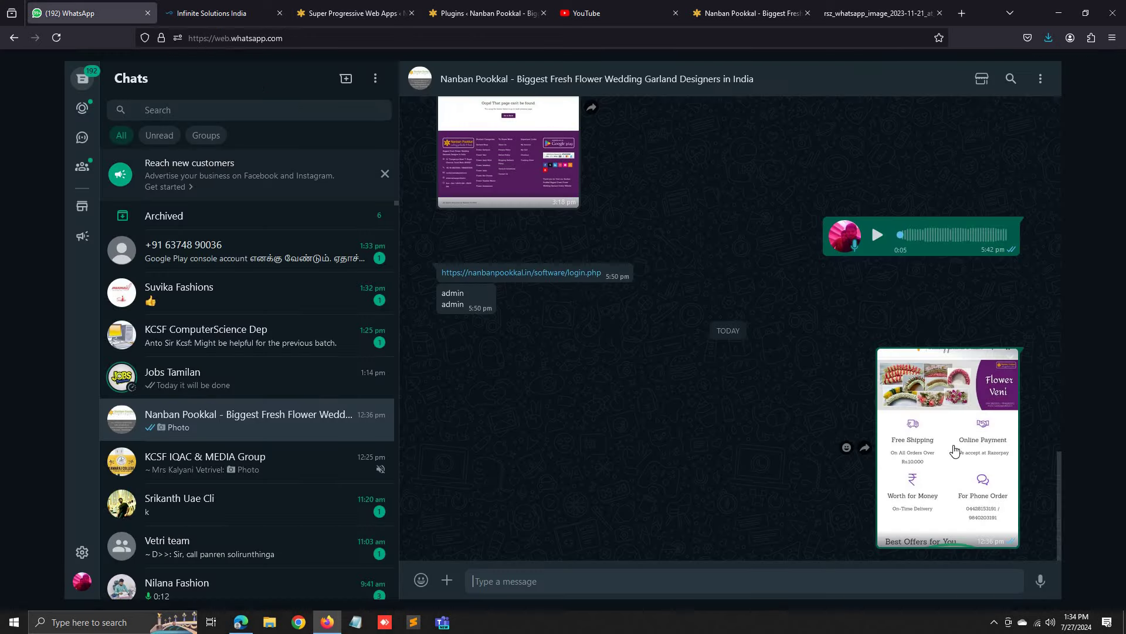
click(751, 13)
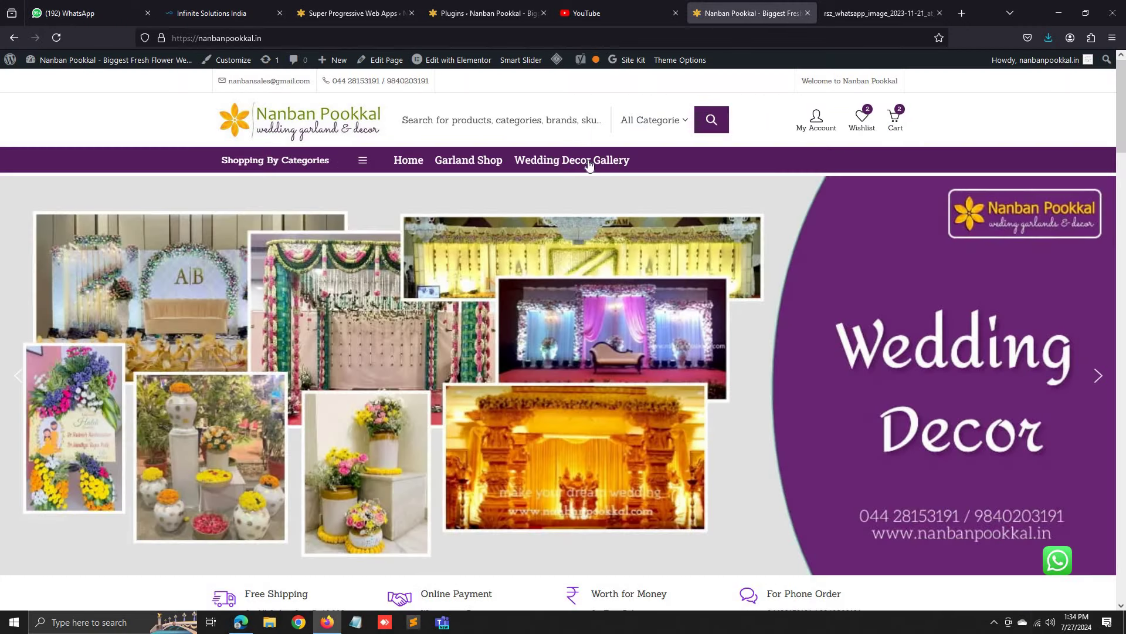
click(483, 13)
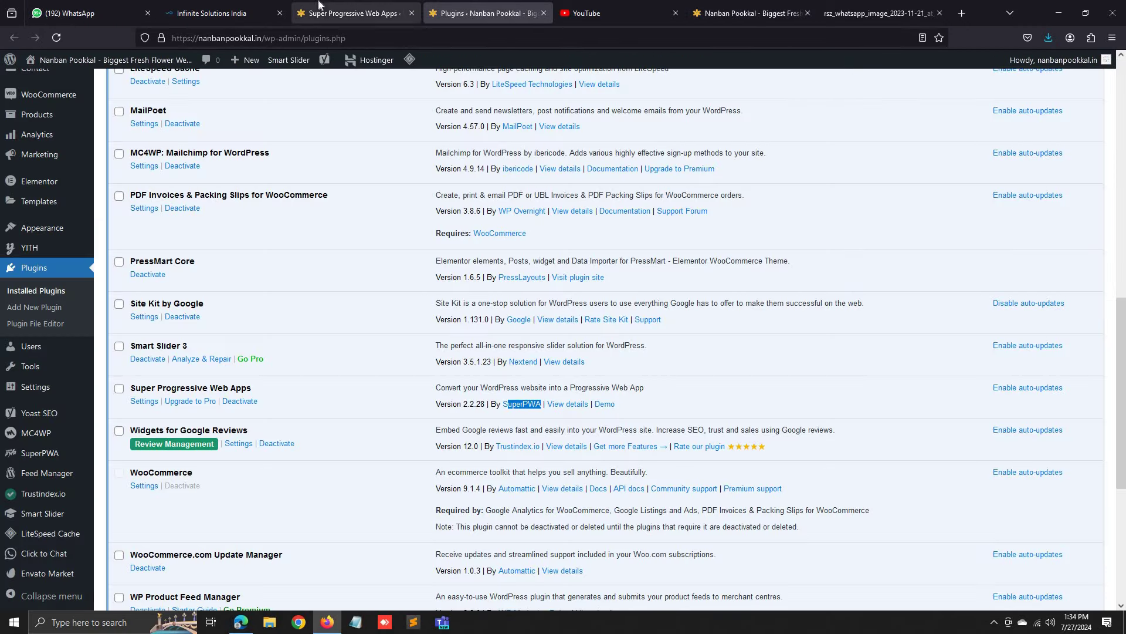
click(319, 4)
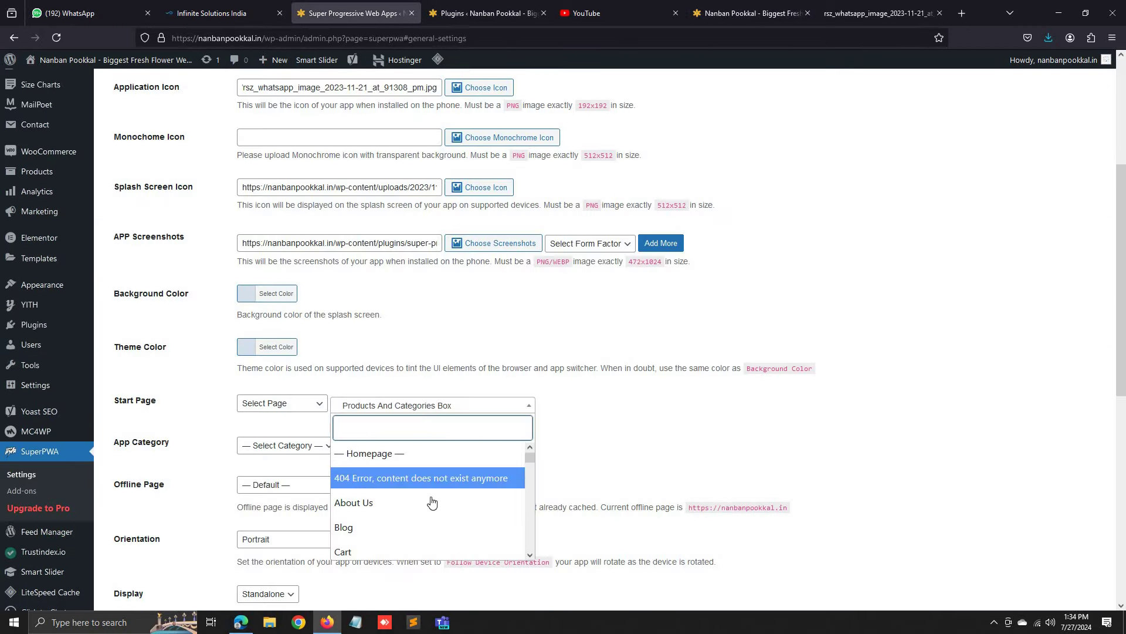
Examine the available Start Page options, looking through the product-related pages
scroll(432, 503, down, 6)
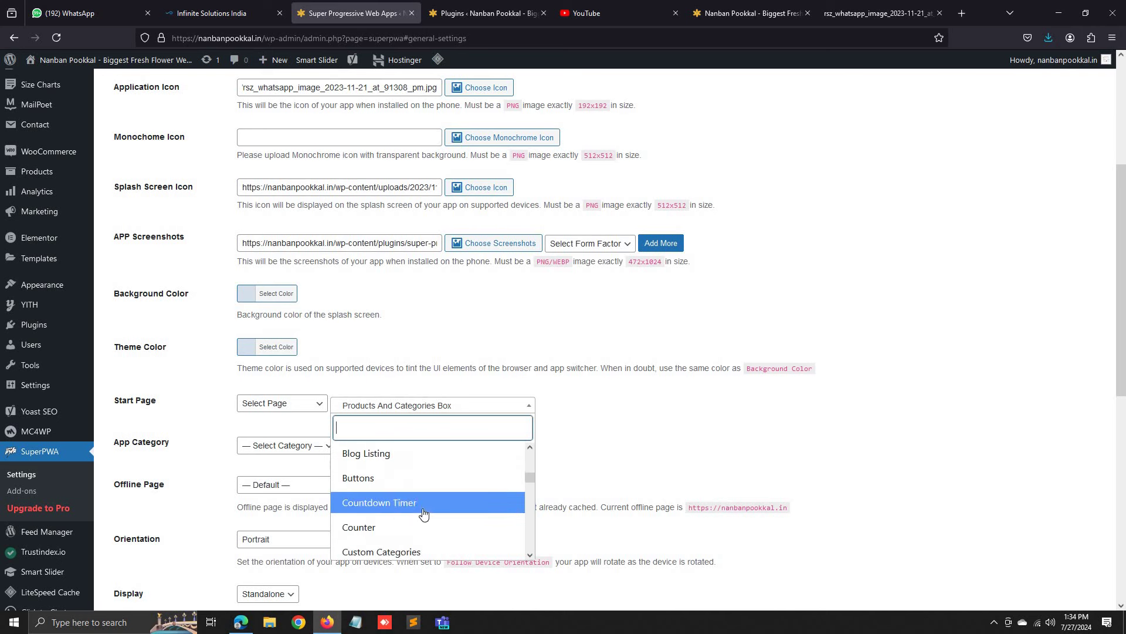
scroll(424, 514, down, 10)
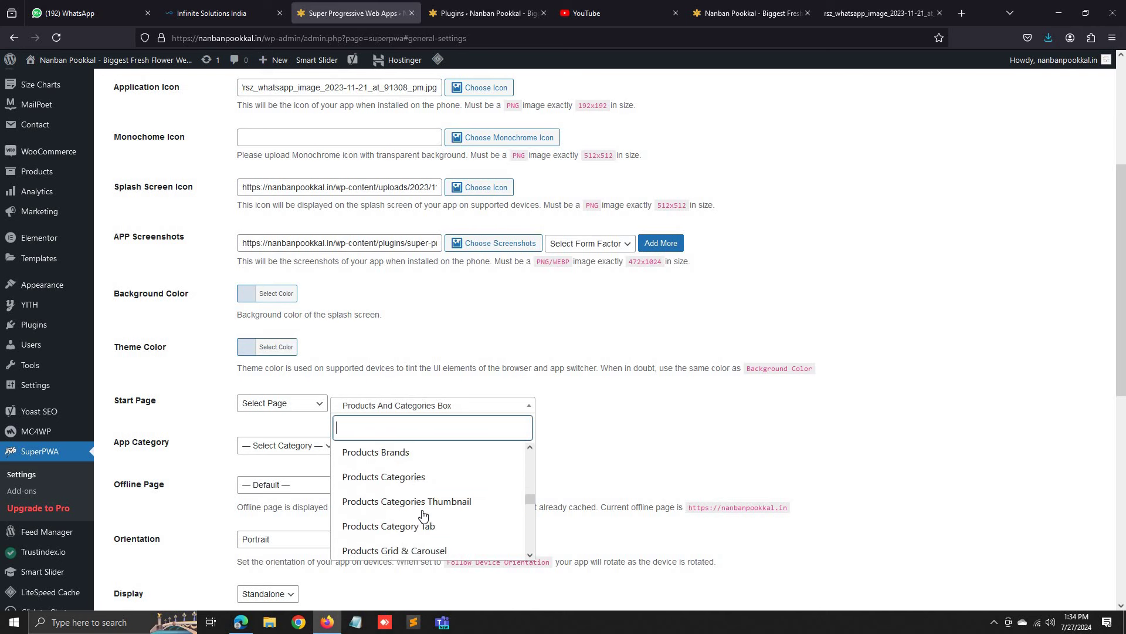
scroll(424, 514, up, 1)
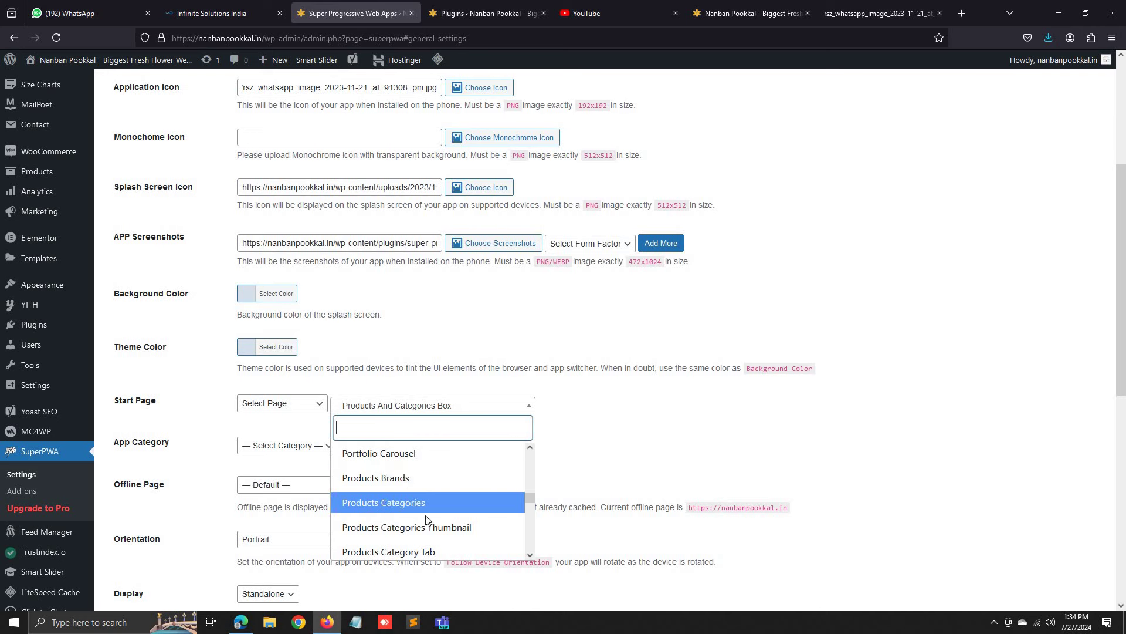
scroll(425, 515, down, 3)
scroll(426, 512, up, 6)
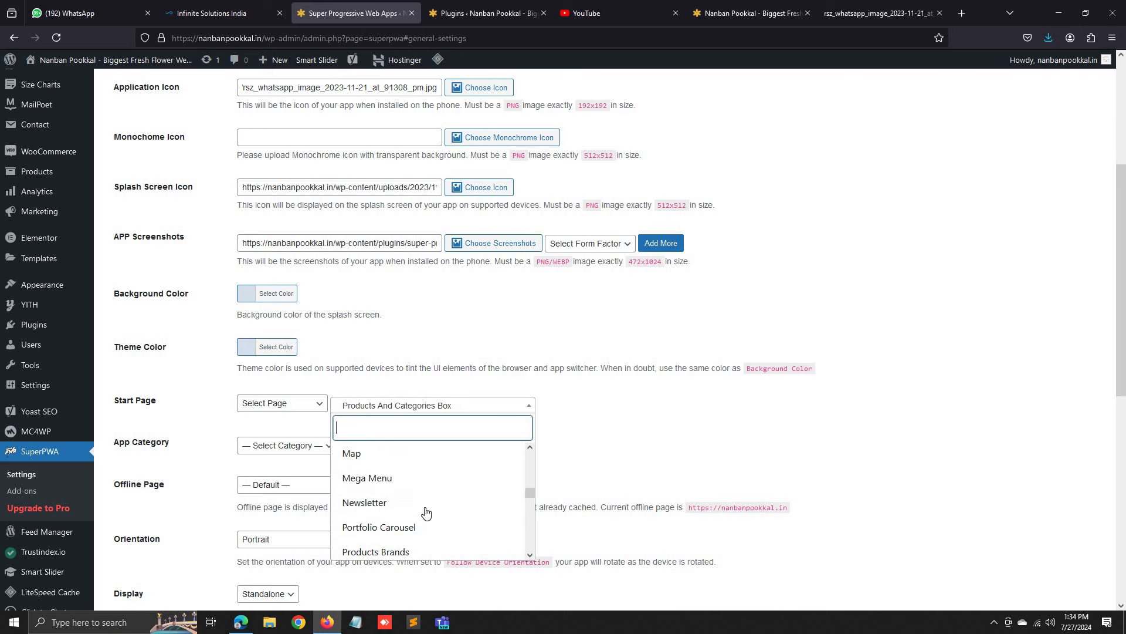
scroll(426, 513, down, 7)
scroll(437, 502, up, 4)
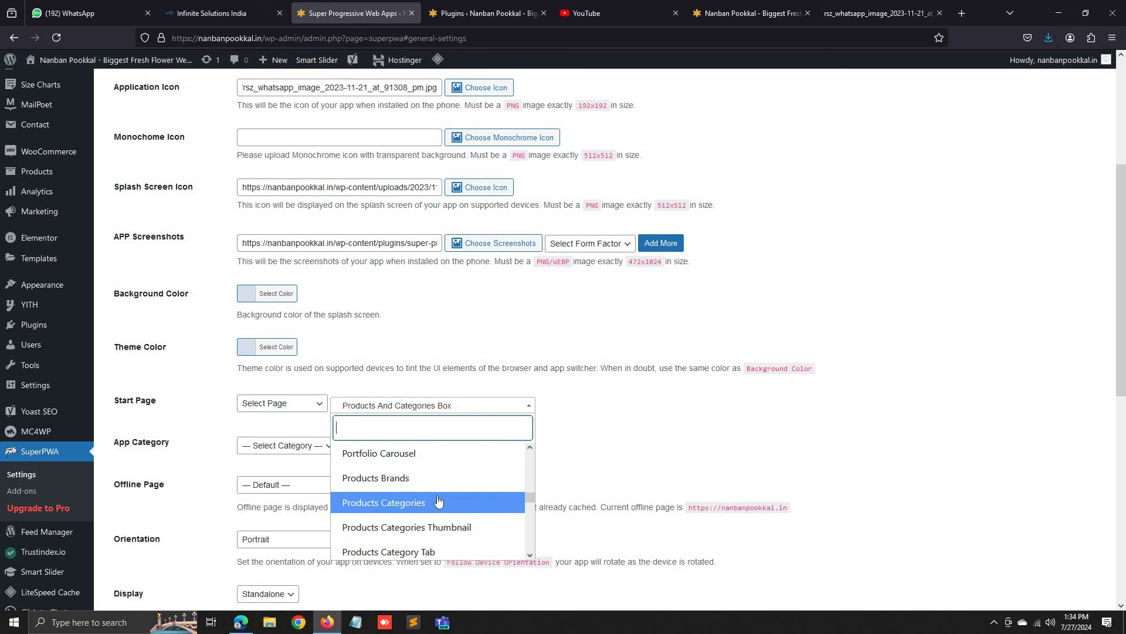
scroll(445, 525, down, 3)
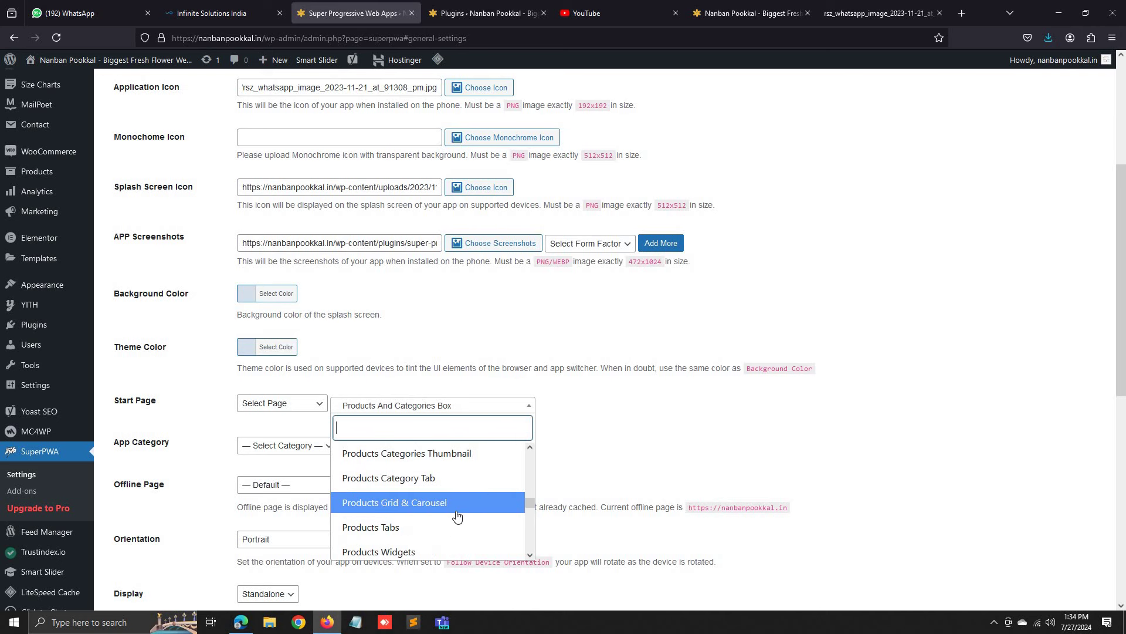
scroll(457, 516, down, 3)
scroll(457, 516, down, 3)
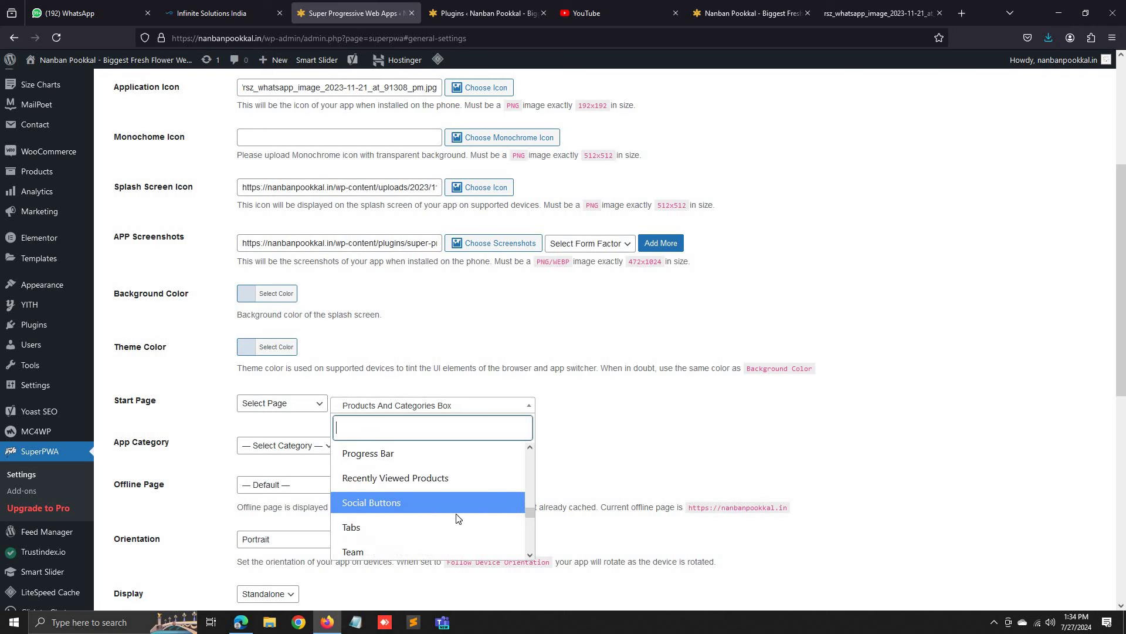
scroll(458, 518, up, 6)
scroll(458, 518, up, 3)
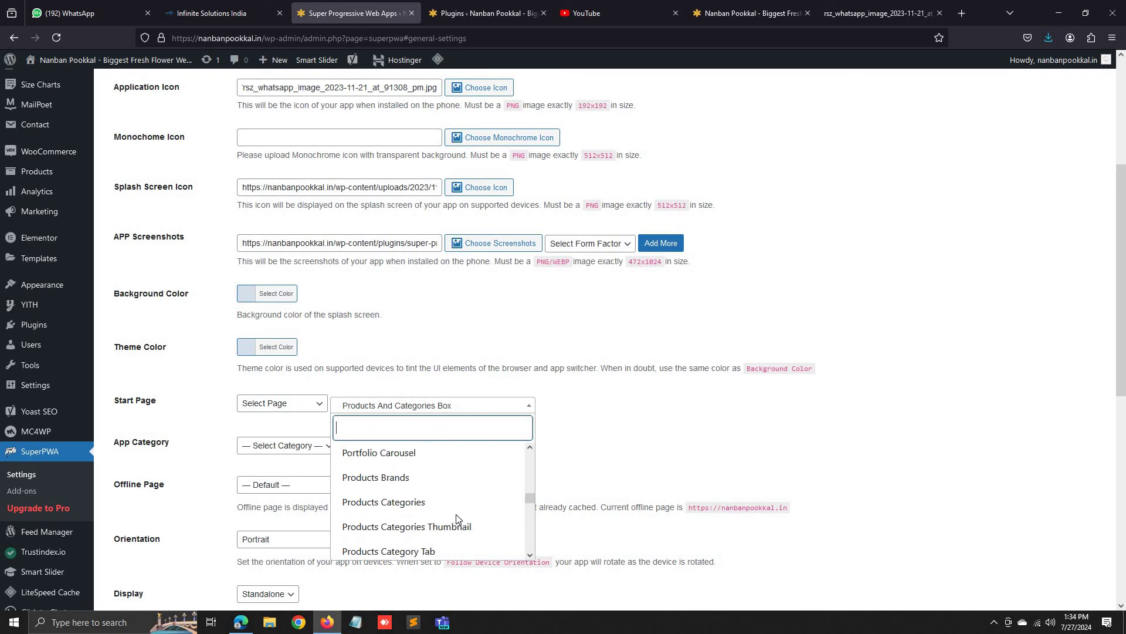
scroll(455, 519, up, 3)
scroll(455, 519, up, 3)
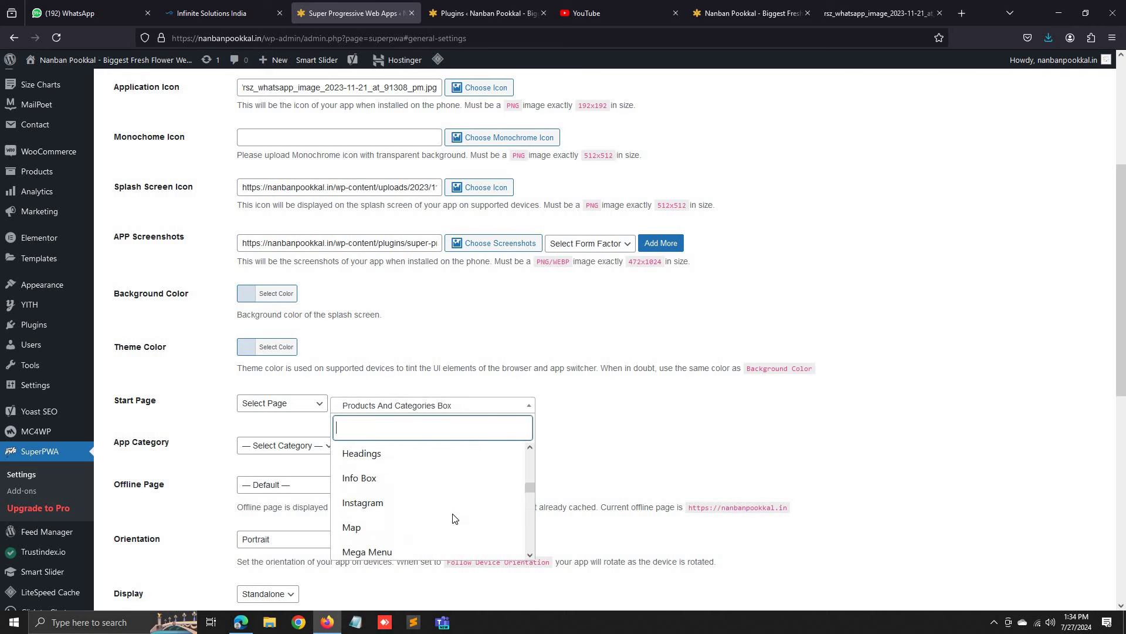
Search the Start Page options for "pro" and close the list without choosing a different page
text(pro)
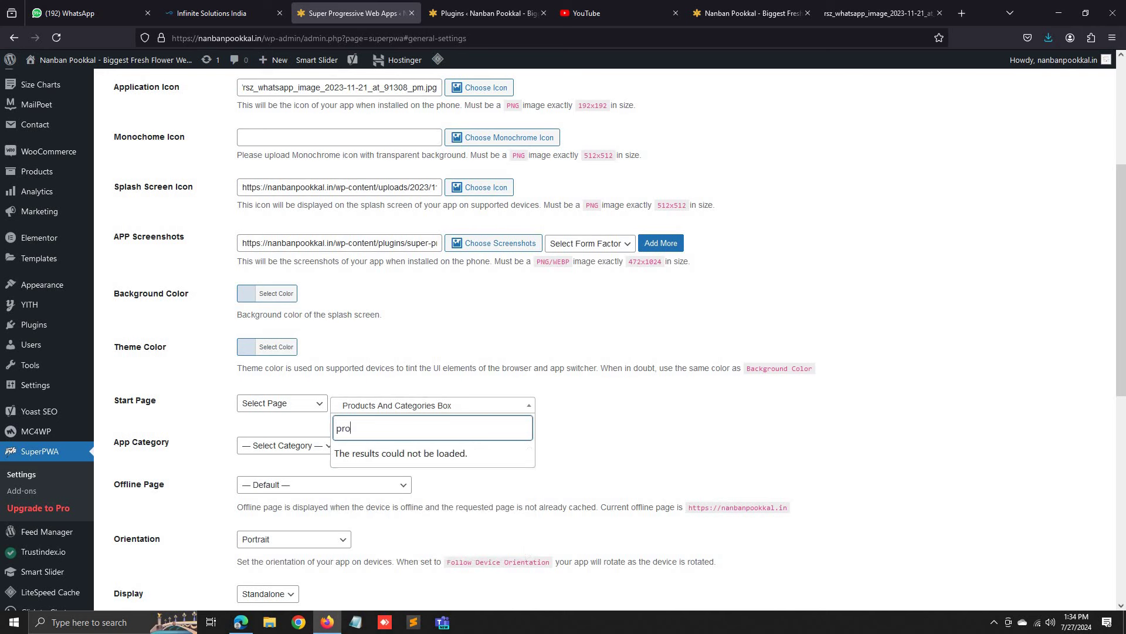
key(BackSpace)
key(BackSpace)
key(BackSpace)
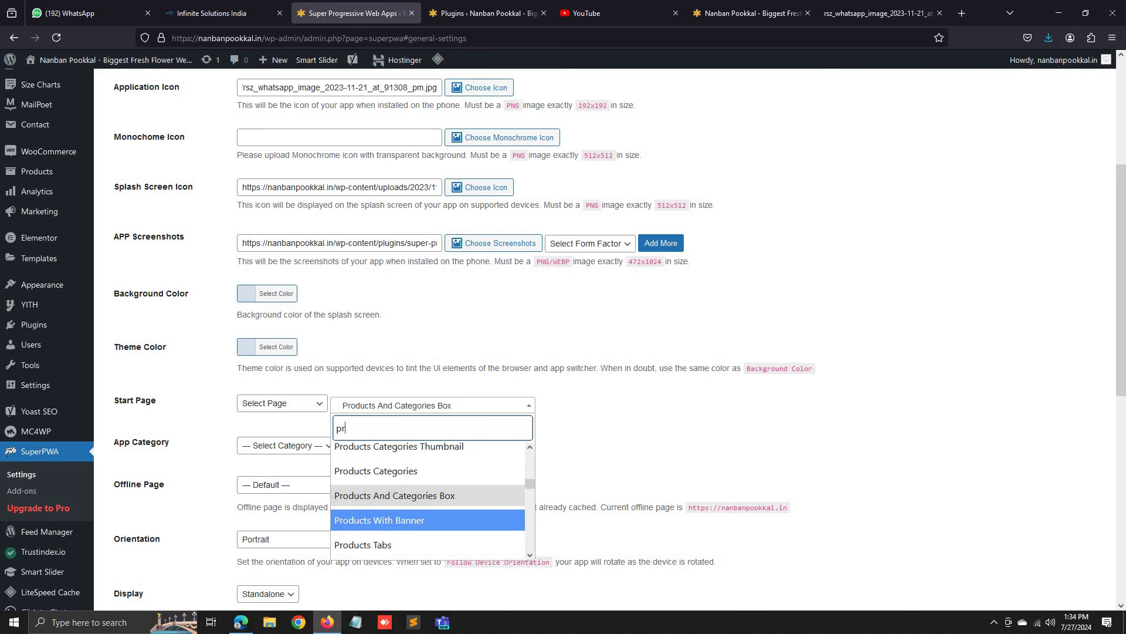
click(454, 409)
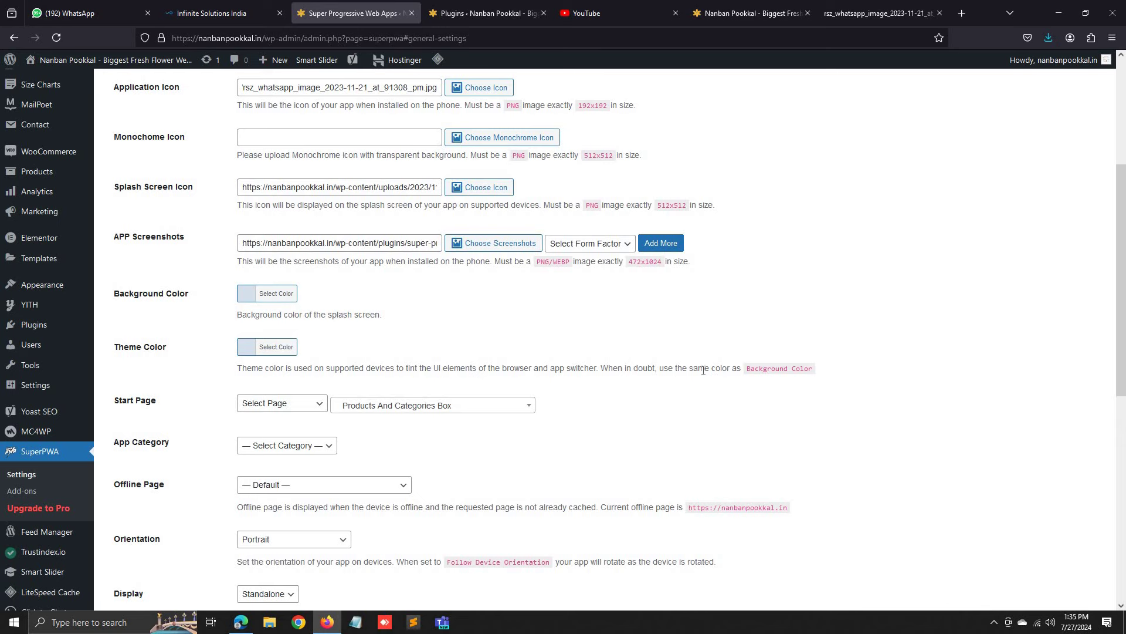
Open the Naanga Irukom app listing on Google Play in a new browser tab
scroll(675, 371, up, 5)
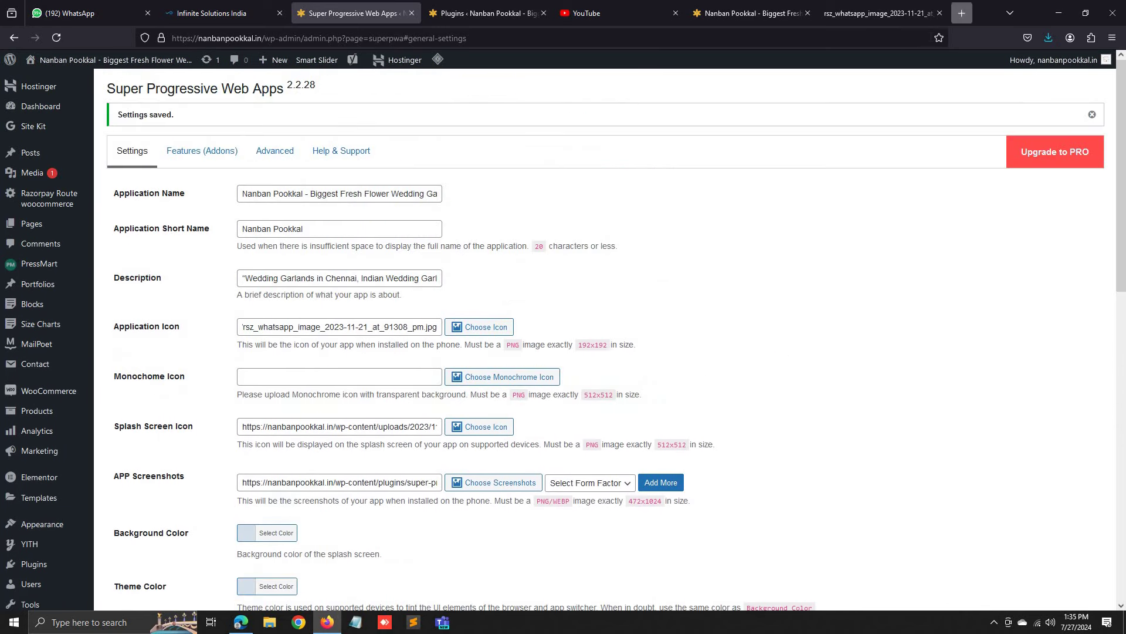
click(961, 12)
text(pl)
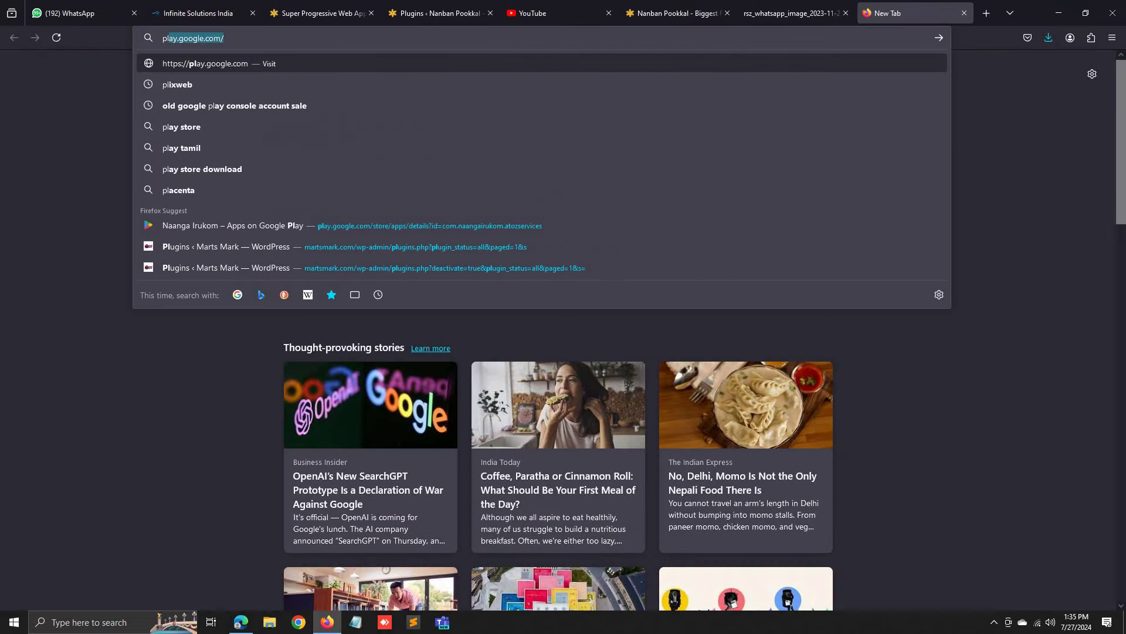
key(Down)
key(Down)
key(Down)
key(Down)
key(Down)
key(Down)
key(Down)
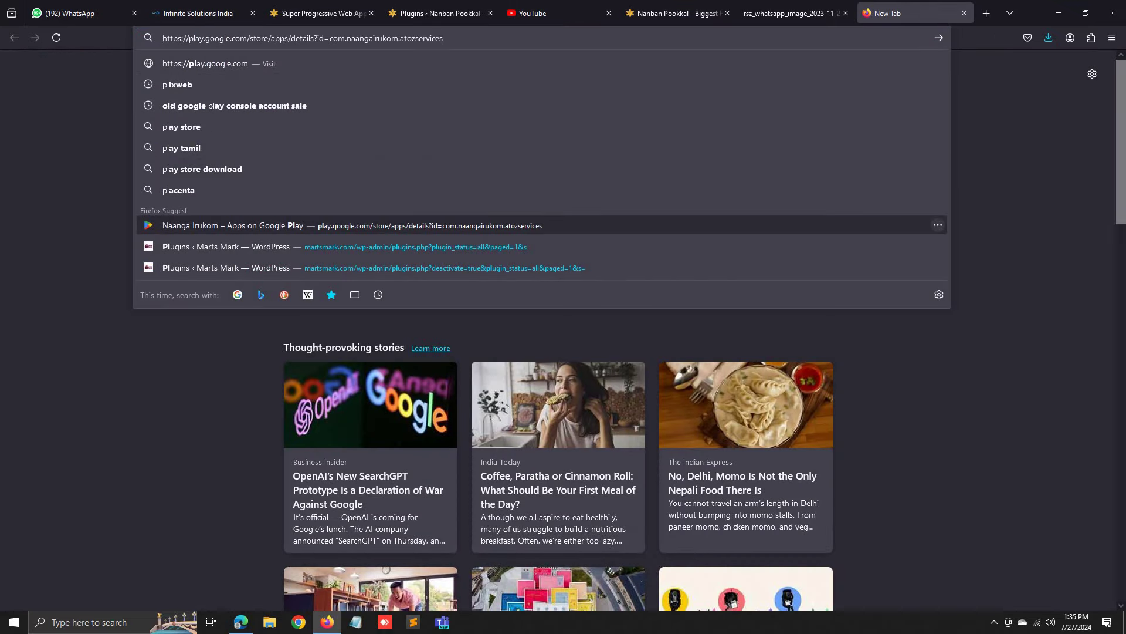
key(Return)
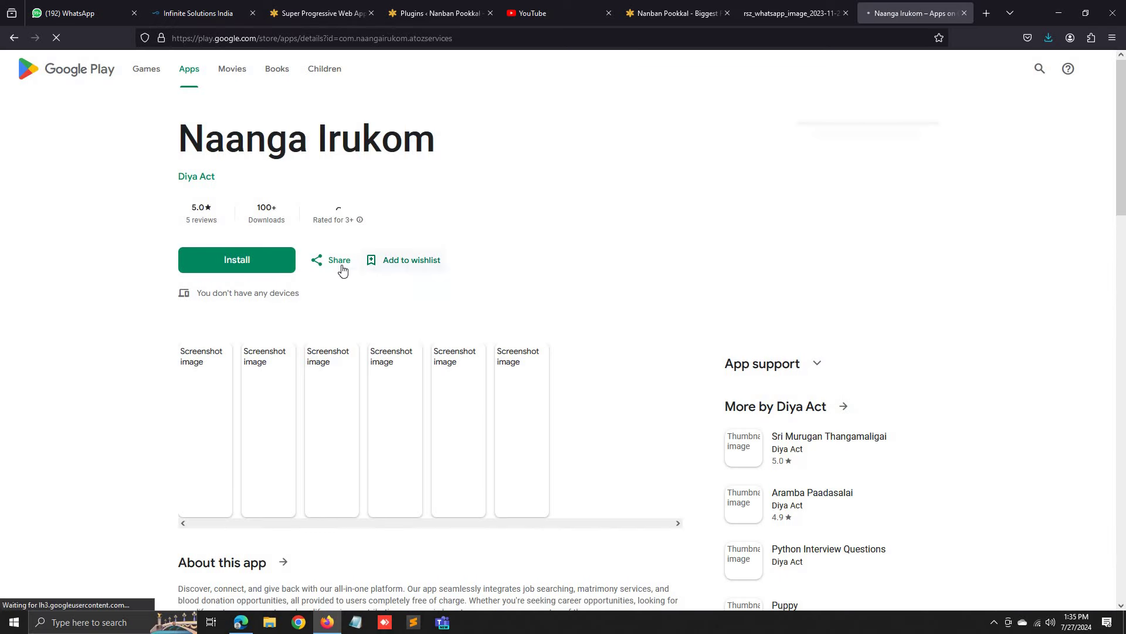
Enlarge the Naanga Irukom listing's Welcome Guest screenshot to examine the app's home screen, and return to the app overview
scroll(304, 277, down, 4)
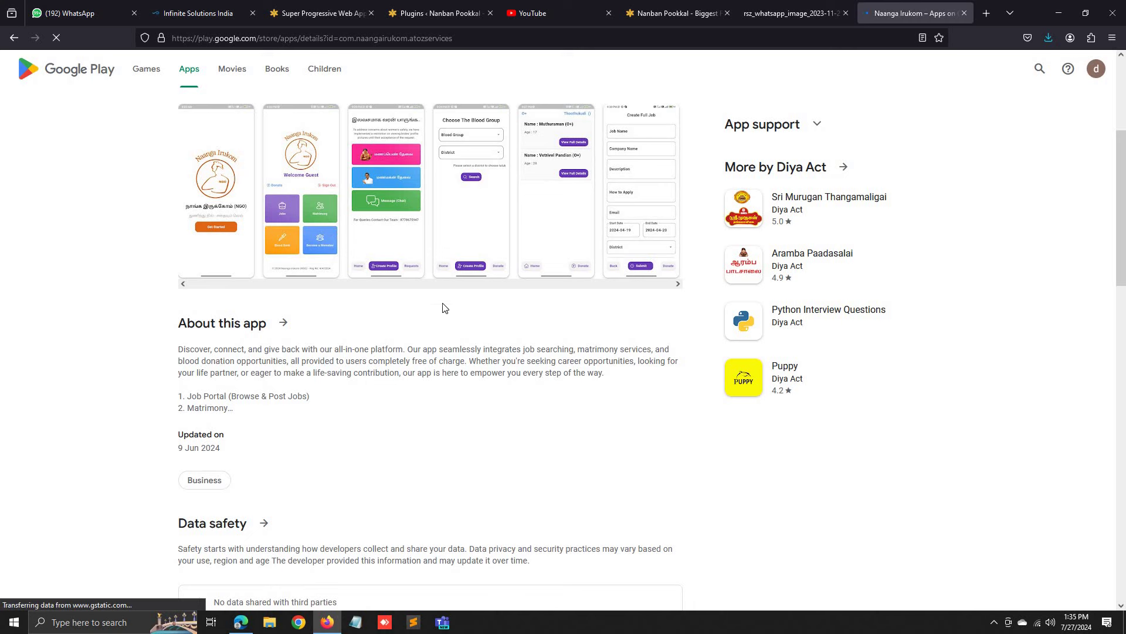
click(482, 282)
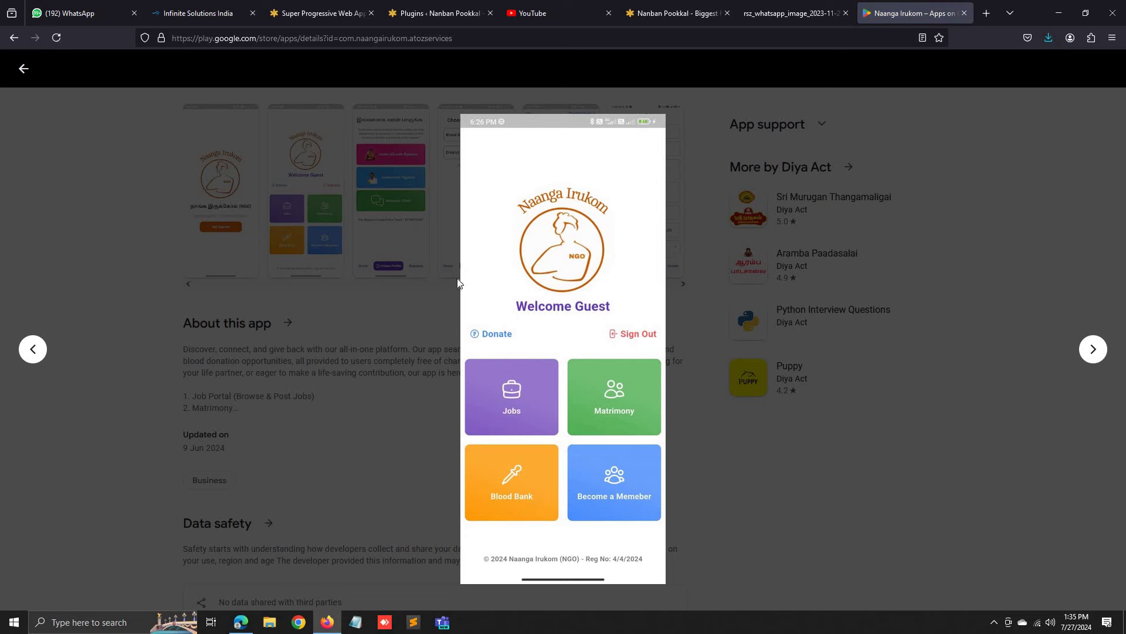
click(705, 297)
scroll(497, 393, up, 4)
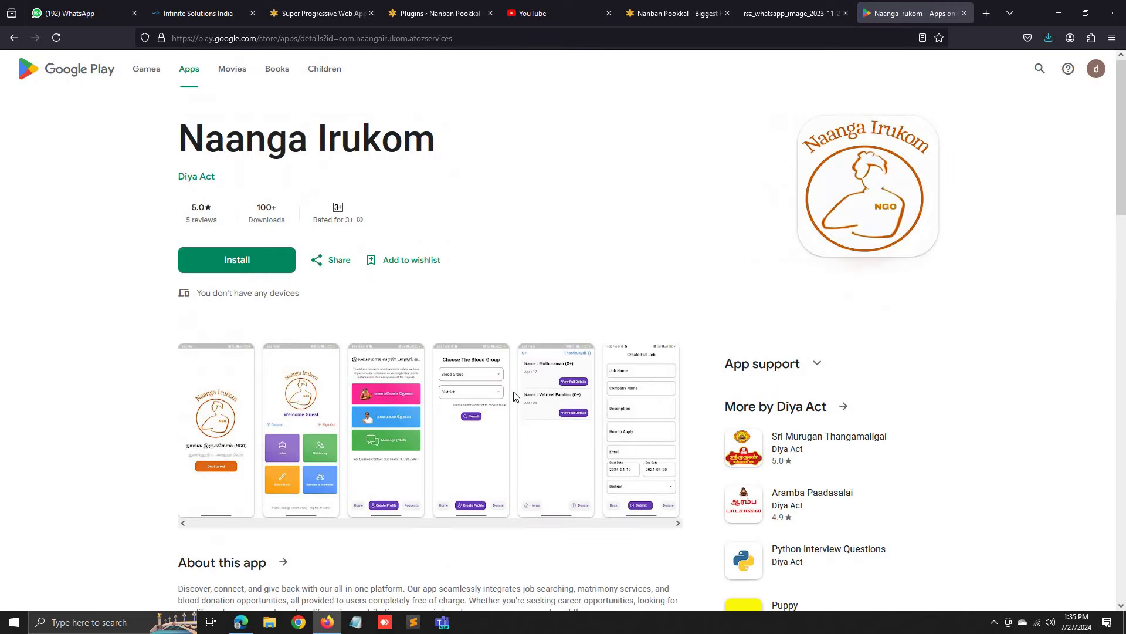